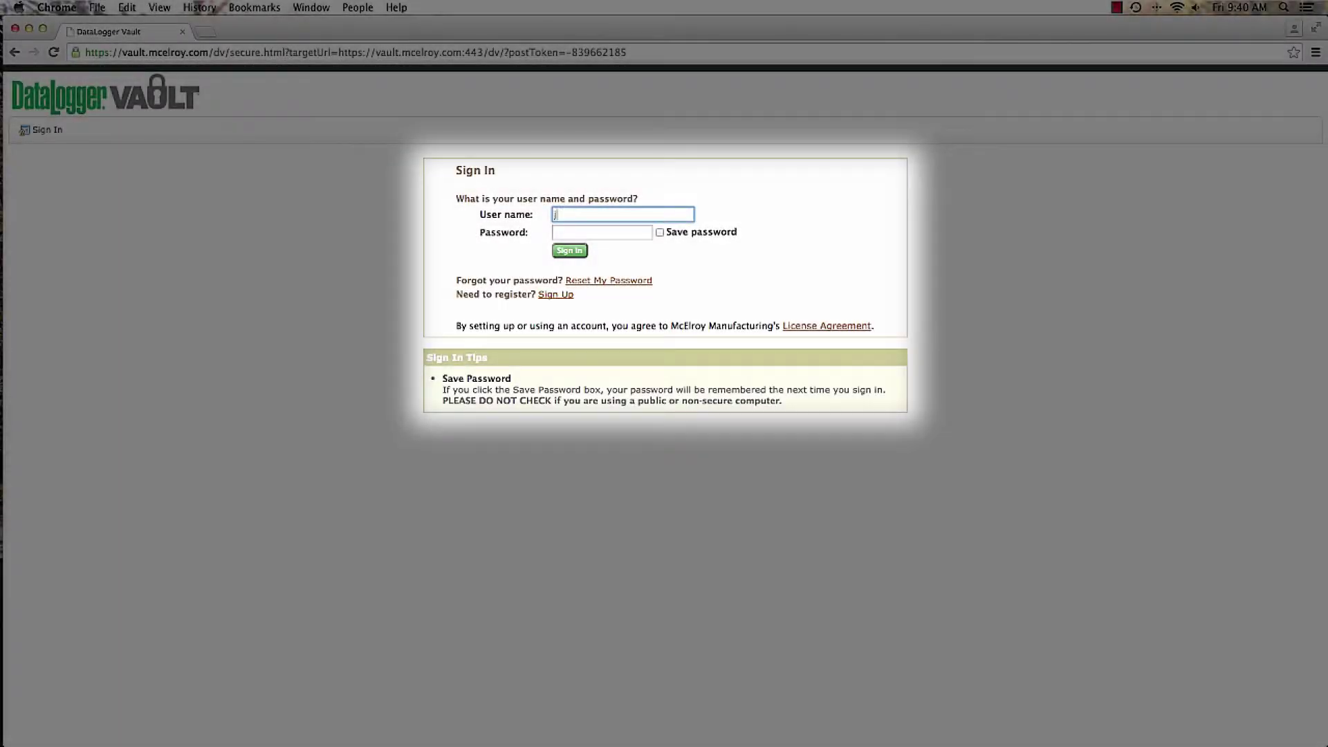
{"action": "type", "text": "immyjohn"}
Sign in with user name and password and go to the empty Connections page.
{"action": "left_click", "coordinate": [562, 233]}
{"action": "type", "text": "••••••••••"}
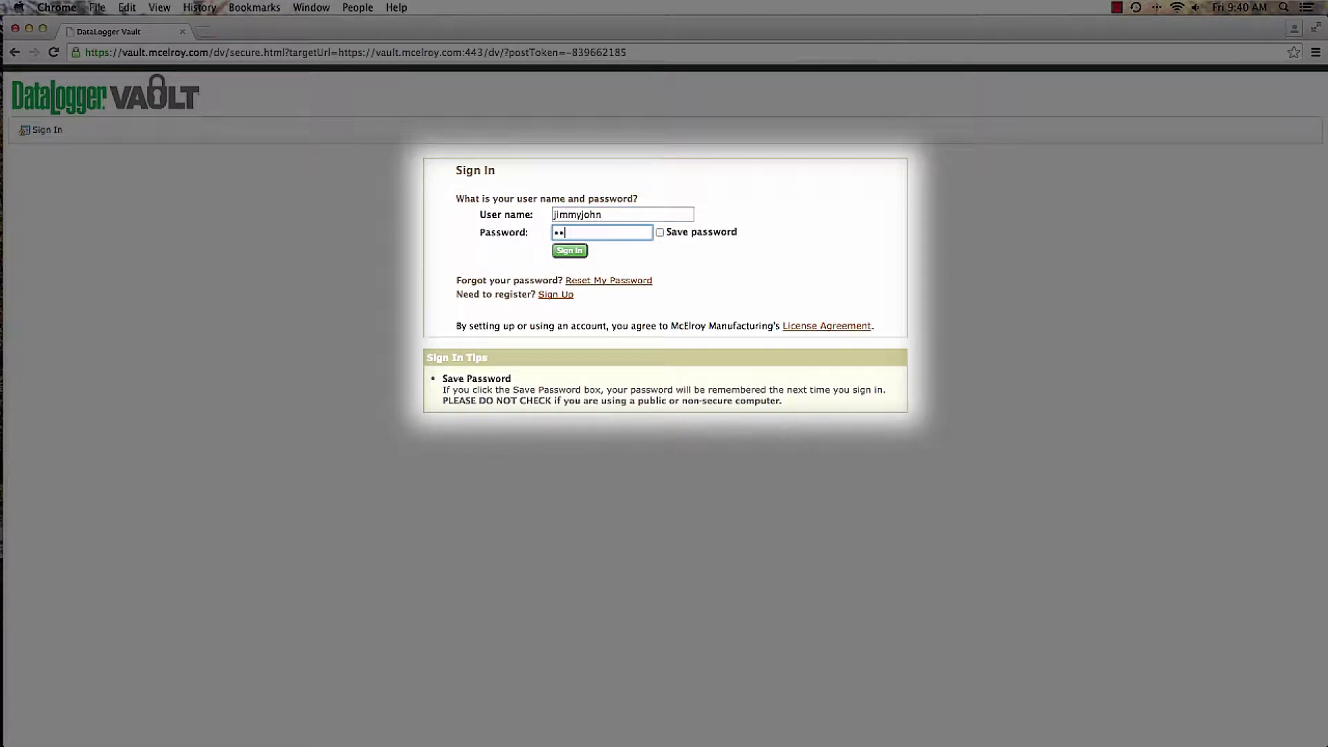
{"action": "left_click", "coordinate": [569, 251]}
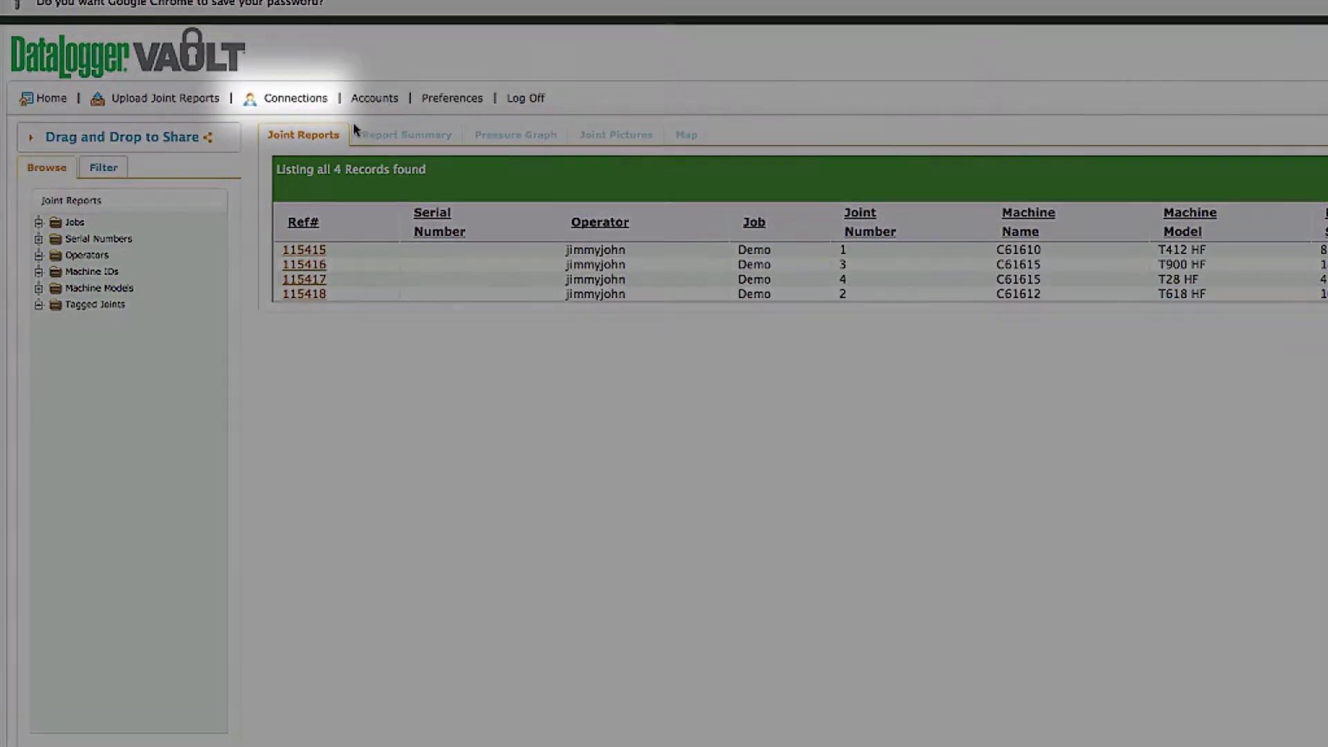
{"action": "left_click", "coordinate": [296, 98]}
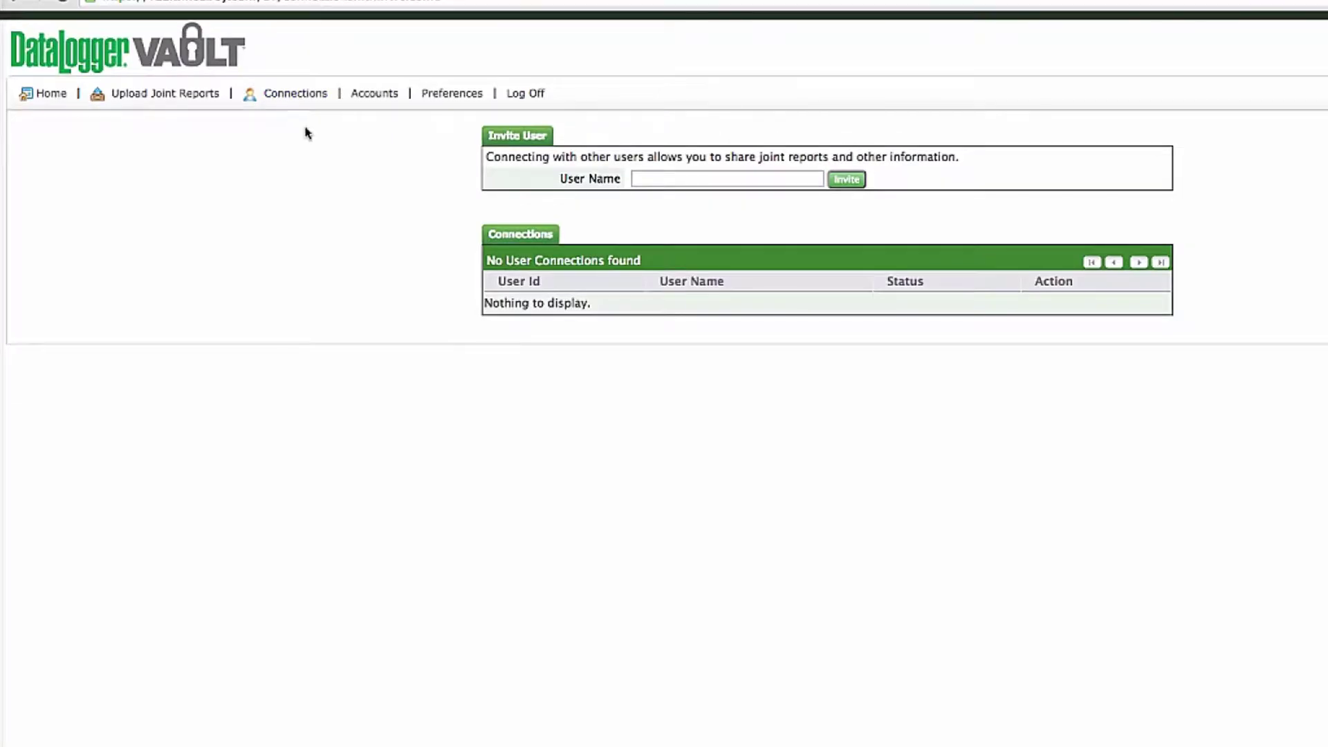
Invite the colleague by entering their user name in the Invite User form.
{"action": "left_click", "coordinate": [664, 179]}
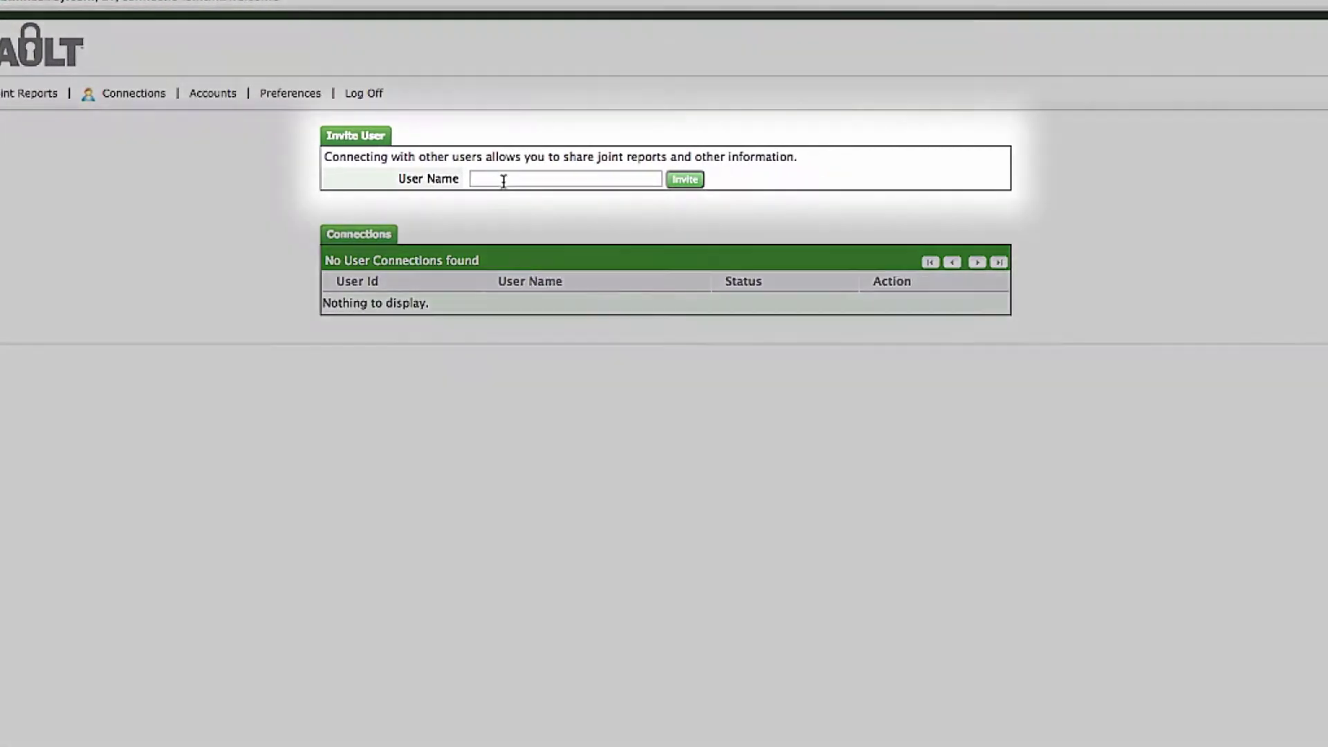
{"action": "type", "text": "joesmith"}
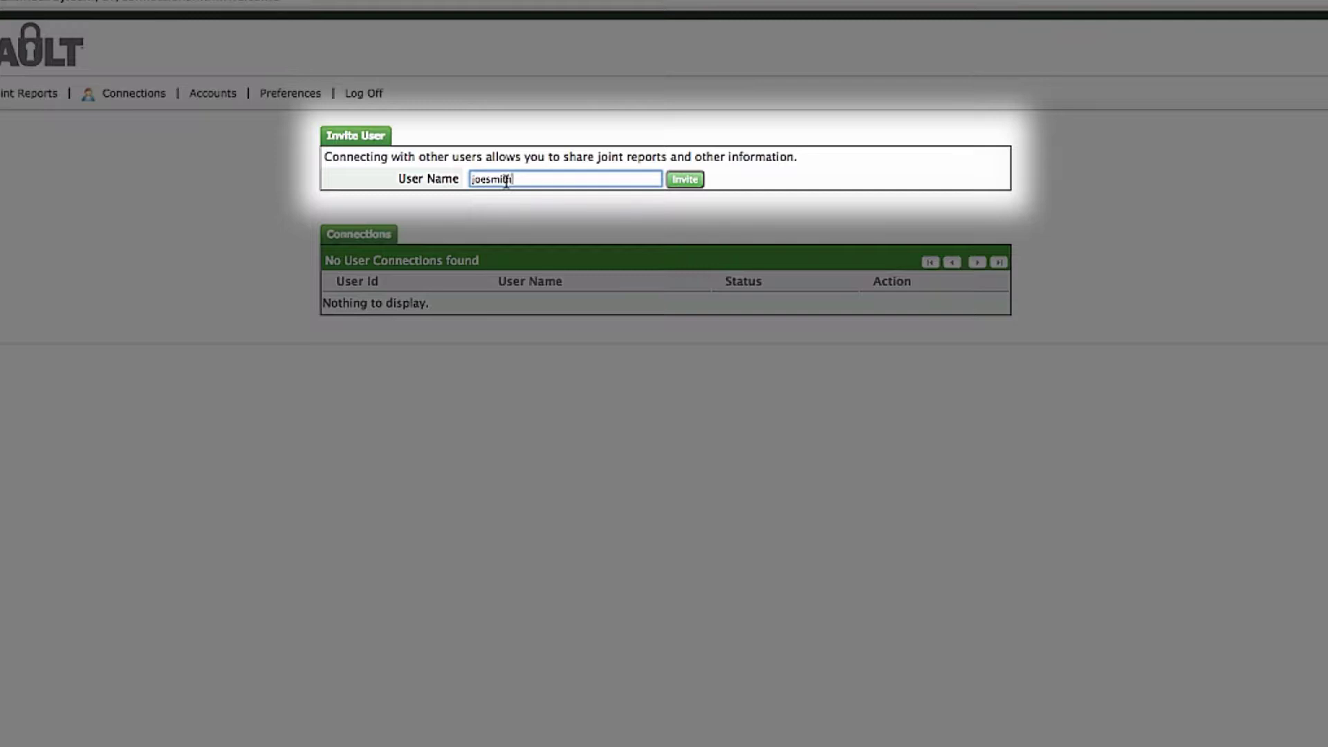
{"action": "left_click", "coordinate": [683, 179]}
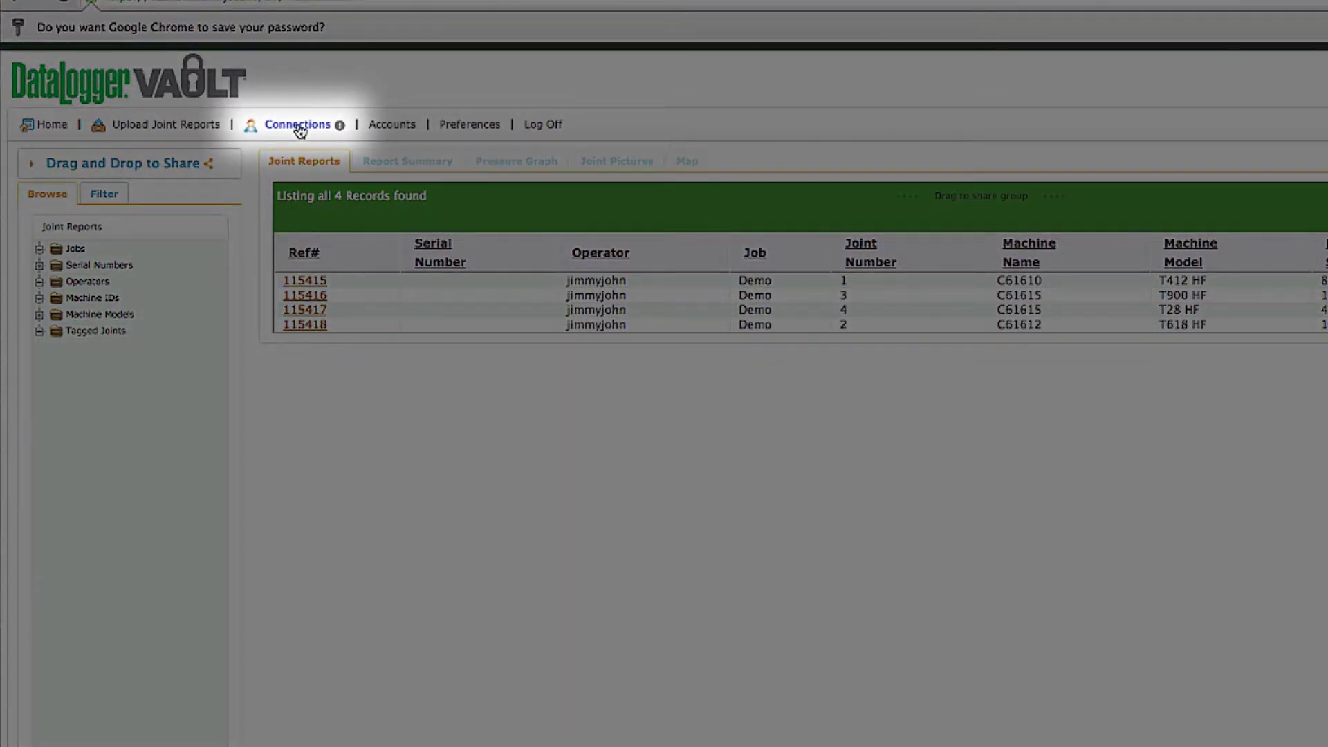
Accept the pending invitation on the Connections page, then go back to Home.
{"action": "left_click", "coordinate": [300, 127]}
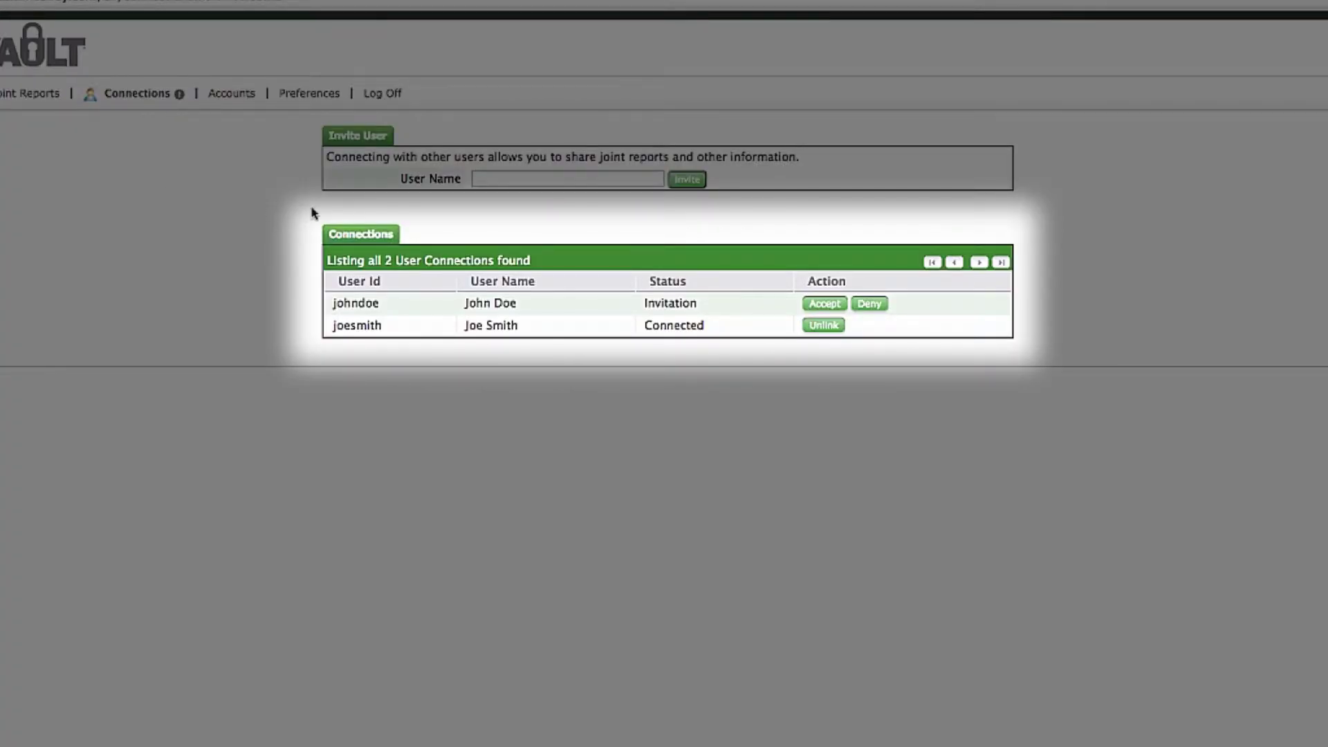
{"action": "left_click", "coordinate": [827, 307]}
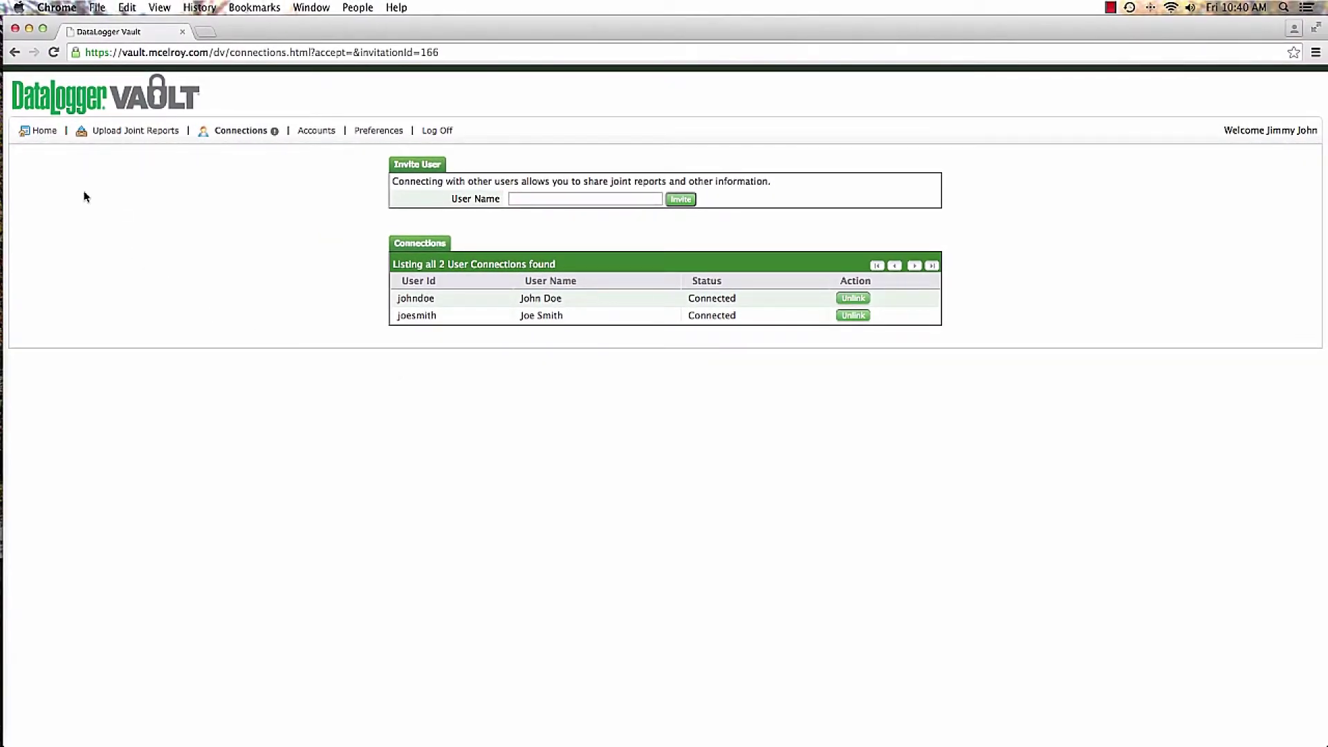
{"action": "left_click", "coordinate": [44, 131]}
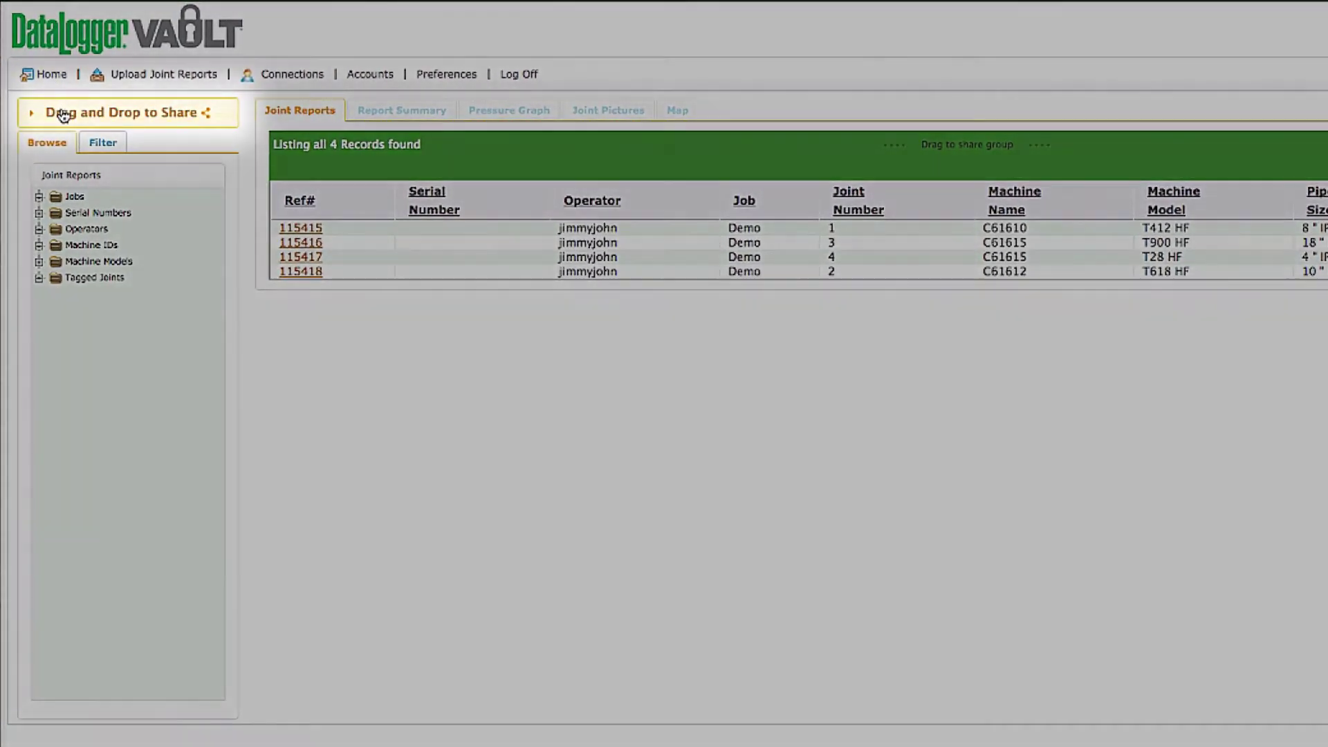
Share joint report 115415 by dragging it onto the first contact in the share panel.
{"action": "left_click", "coordinate": [64, 115]}
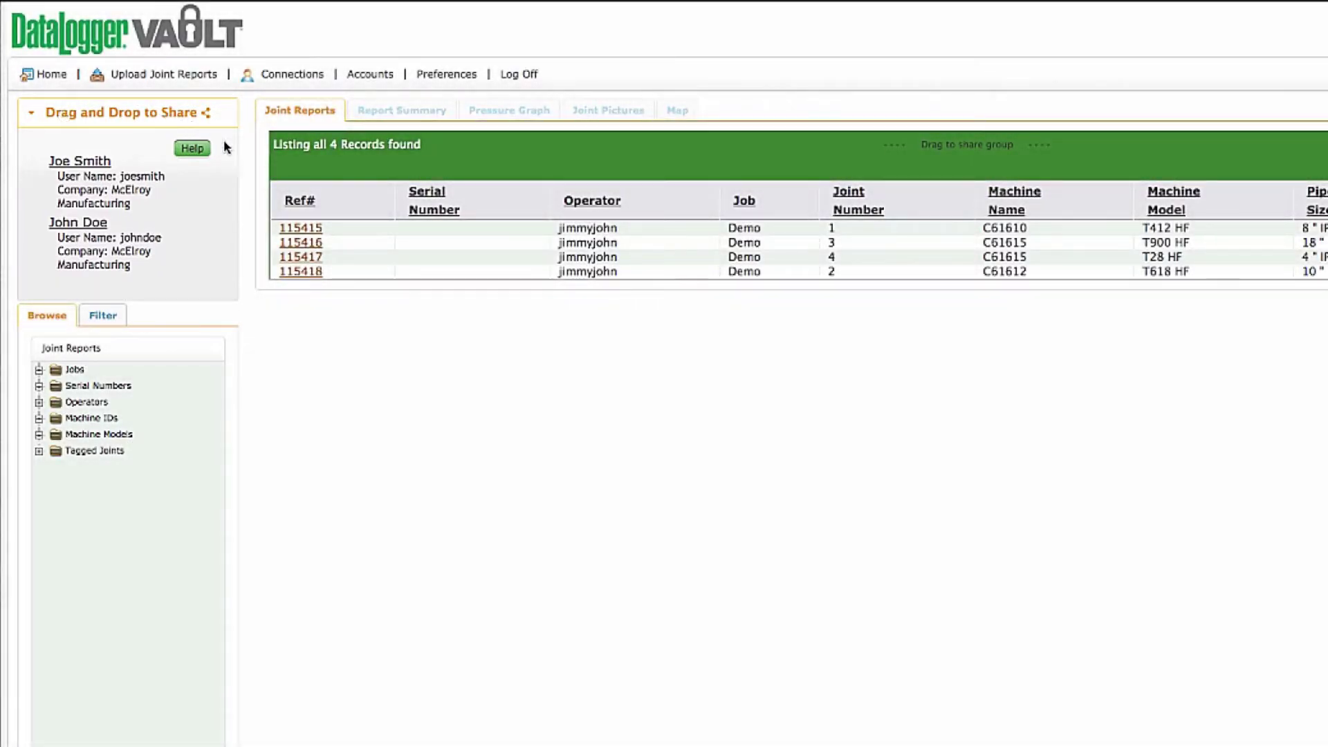
{"action": "left_click_drag", "start_coordinate": [345, 234], "coordinate": [93, 196]}
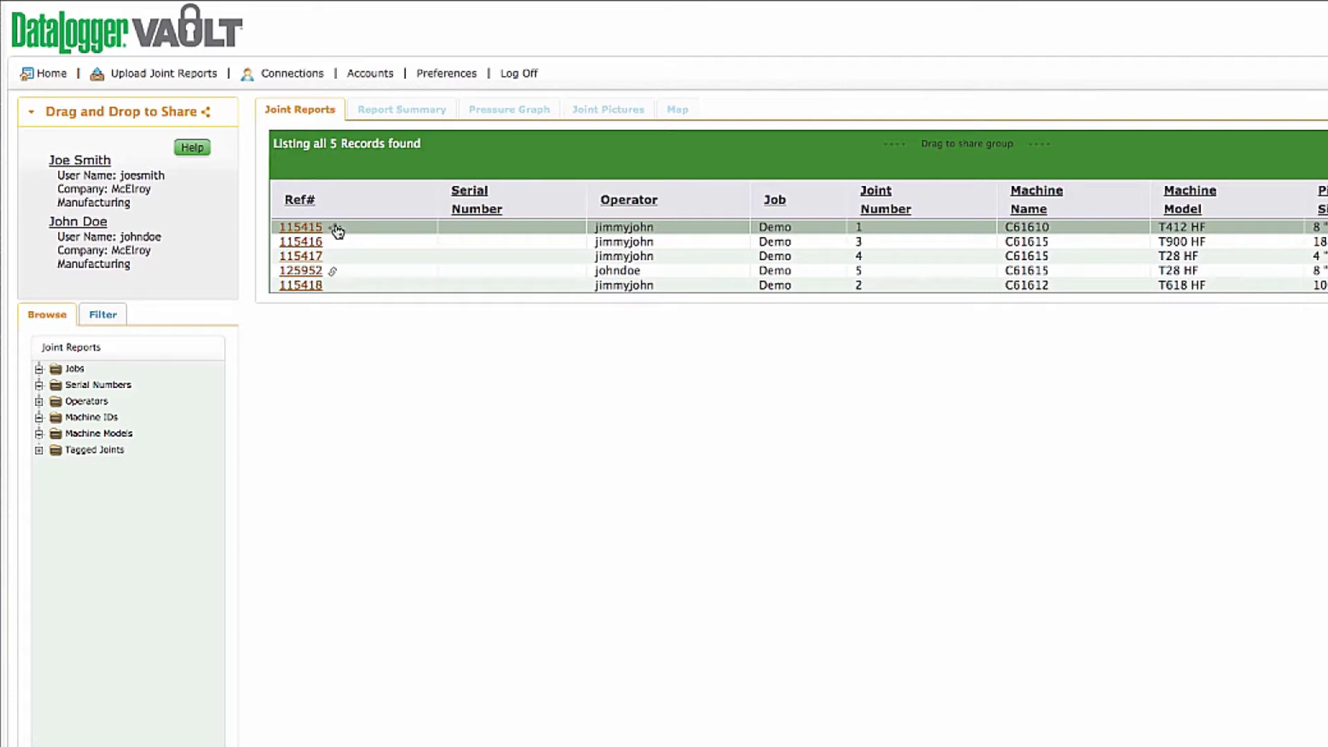
{"action": "left_click_drag", "start_coordinate": [337, 230], "coordinate": [105, 193]}
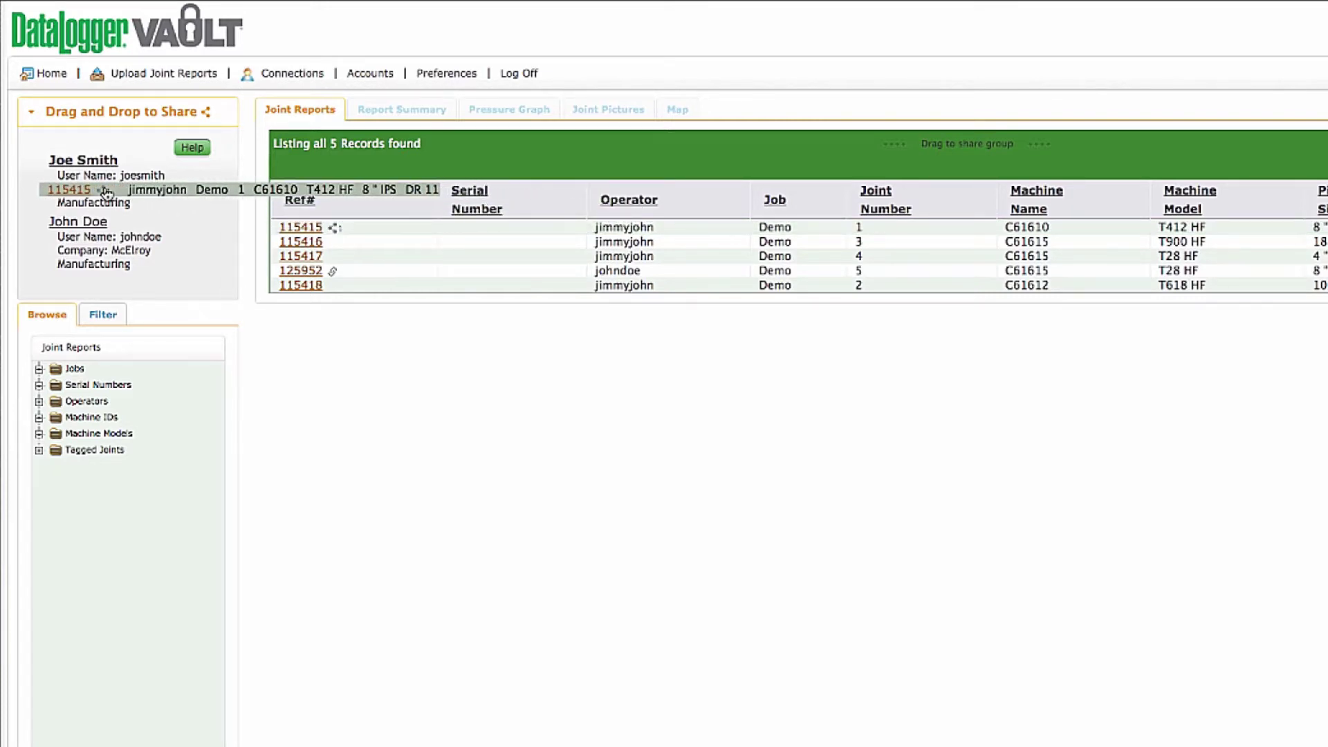
{"action": "left_click_drag", "start_coordinate": [105, 192], "coordinate": [106, 190]}
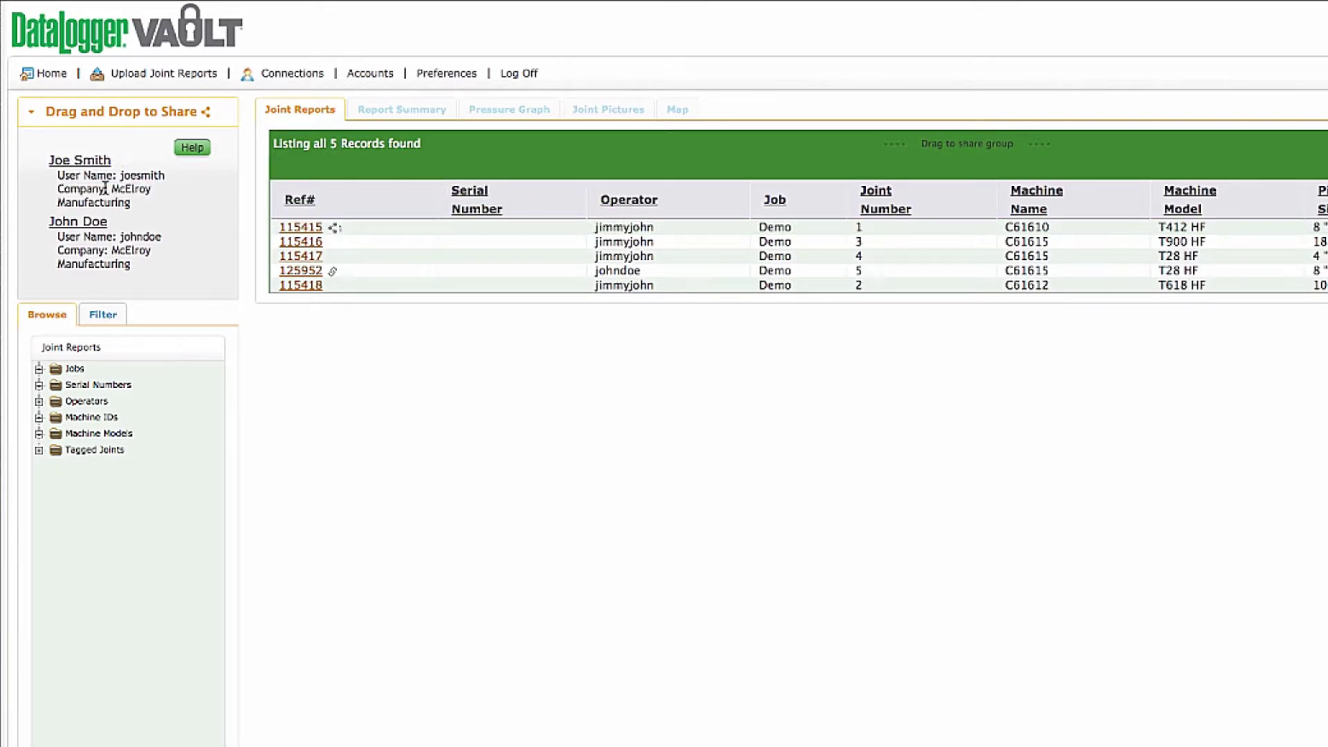
{"action": "left_click", "coordinate": [31, 111]}
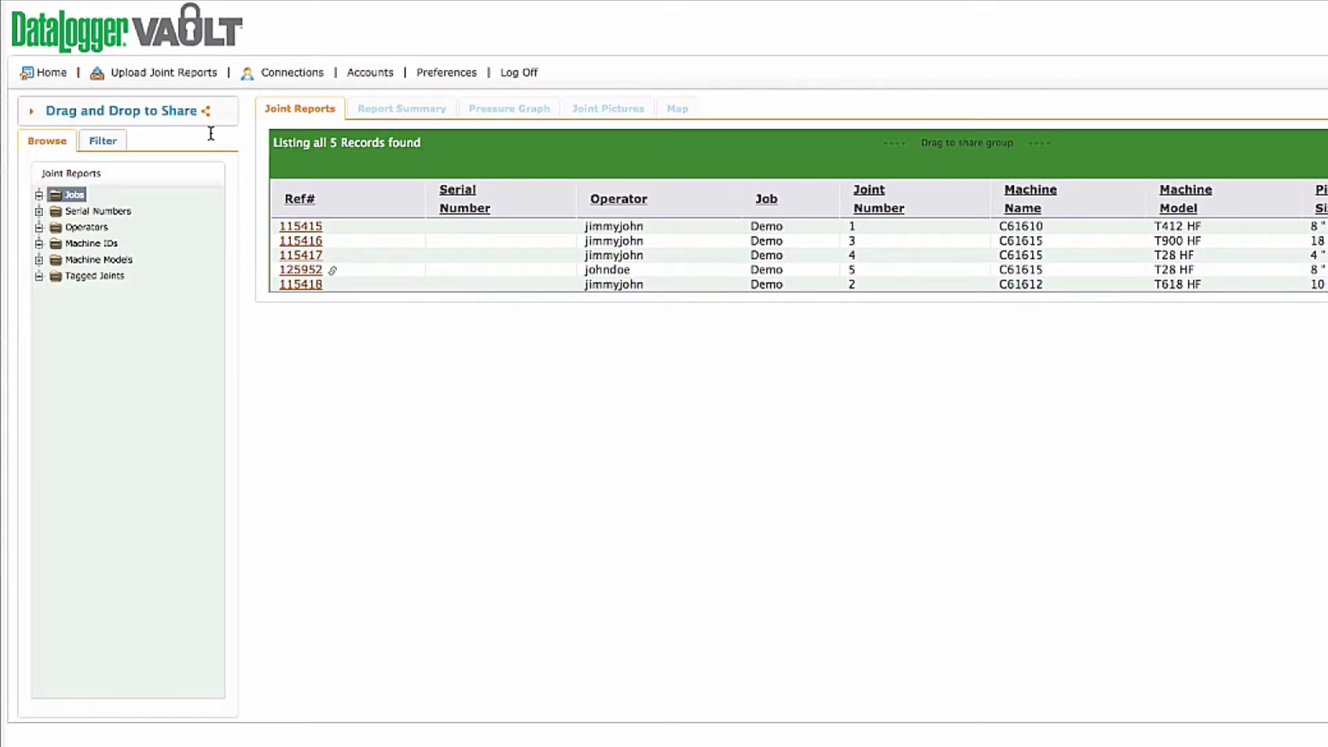
Filter reports under Browse > Operators to the signed-in operator, with the share panel shown.
{"action": "left_click", "coordinate": [39, 226]}
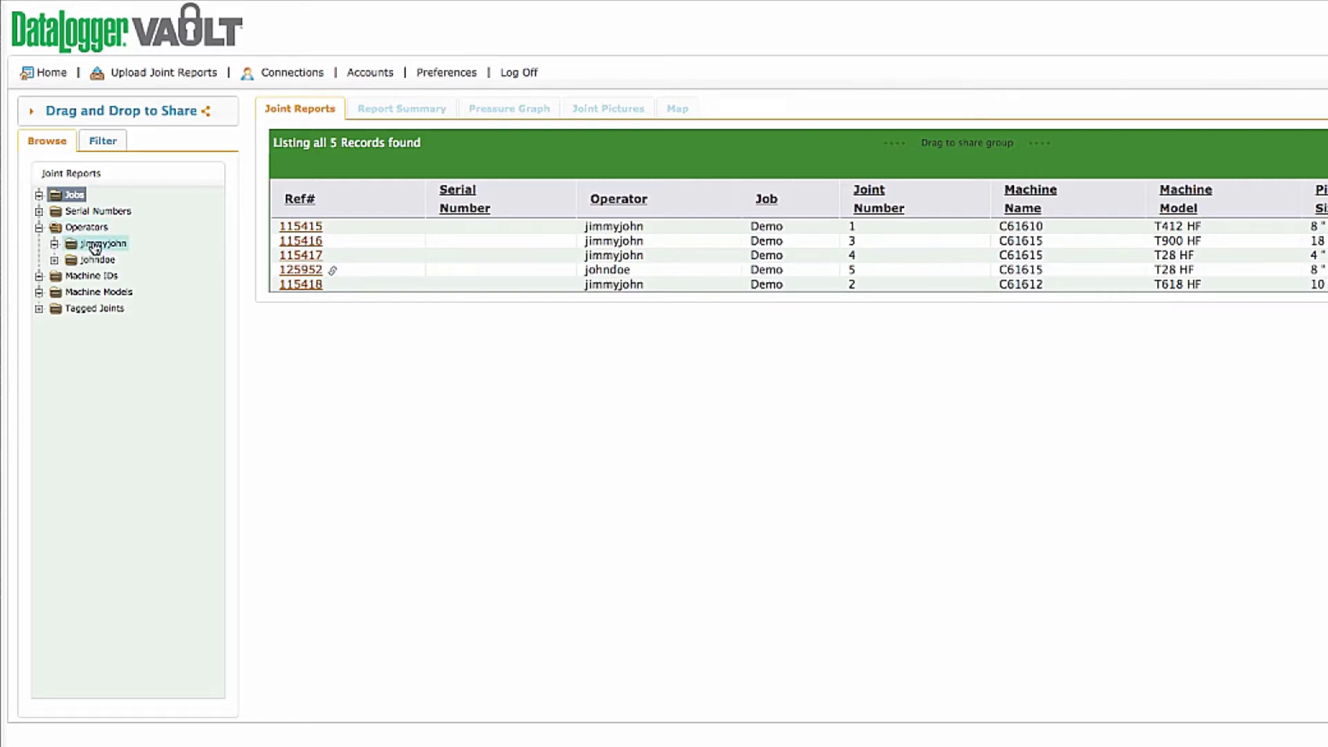
{"action": "left_click", "coordinate": [102, 244]}
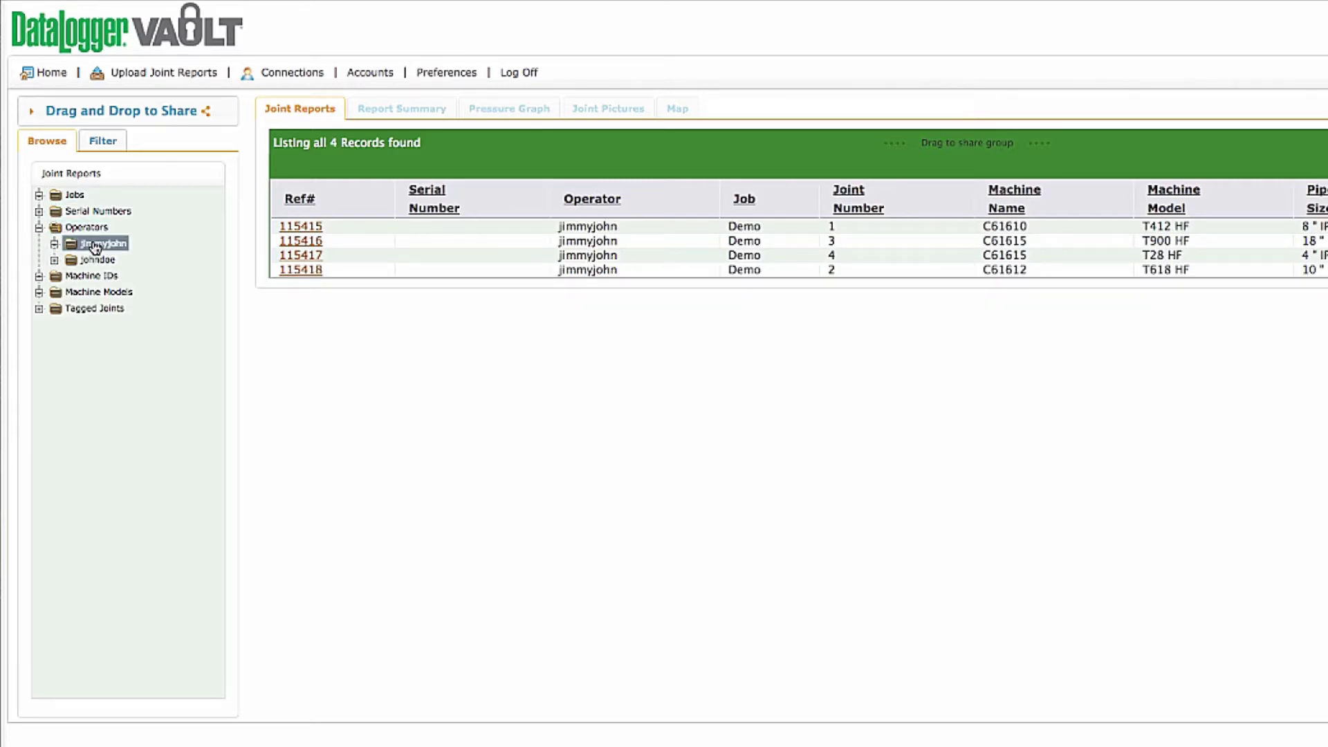
{"action": "left_click", "coordinate": [171, 113]}
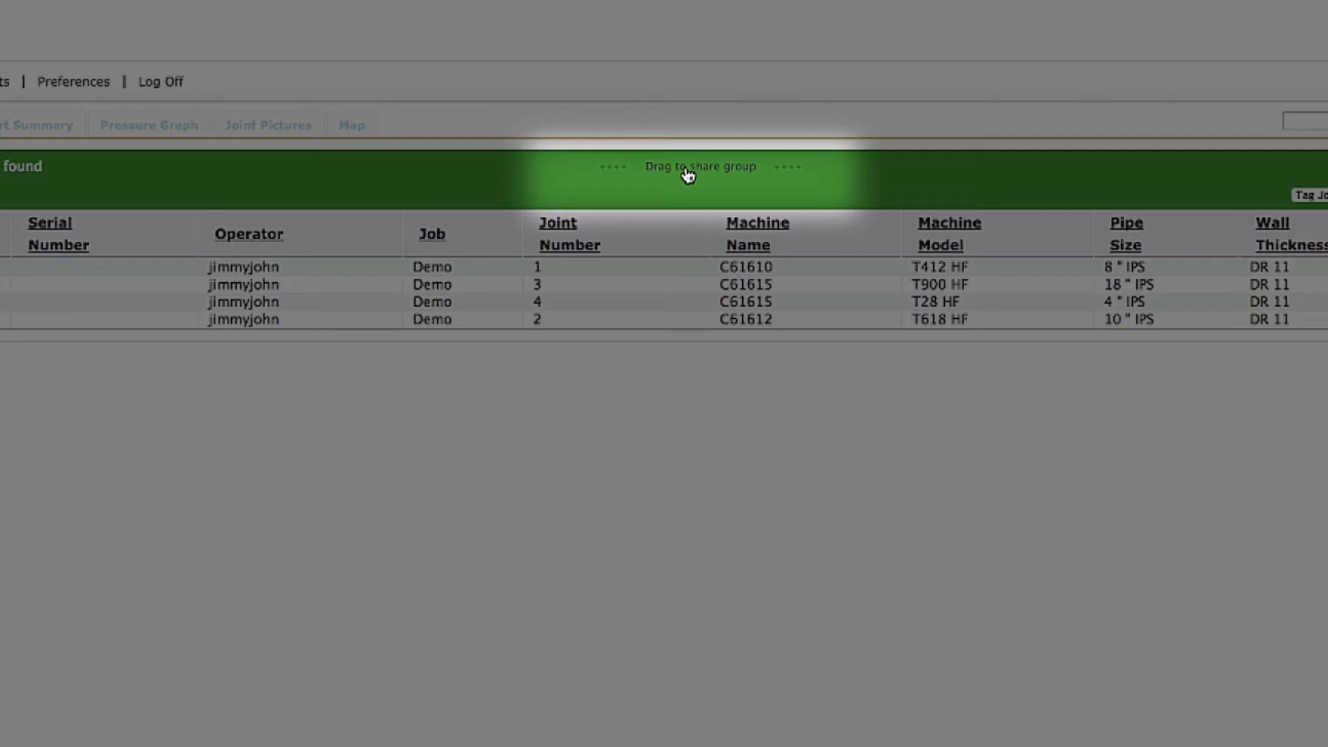
Drag the 'Drag to share group' bar onto the first contact.
{"action": "left_click_drag", "start_coordinate": [688, 175], "coordinate": [482, 186]}
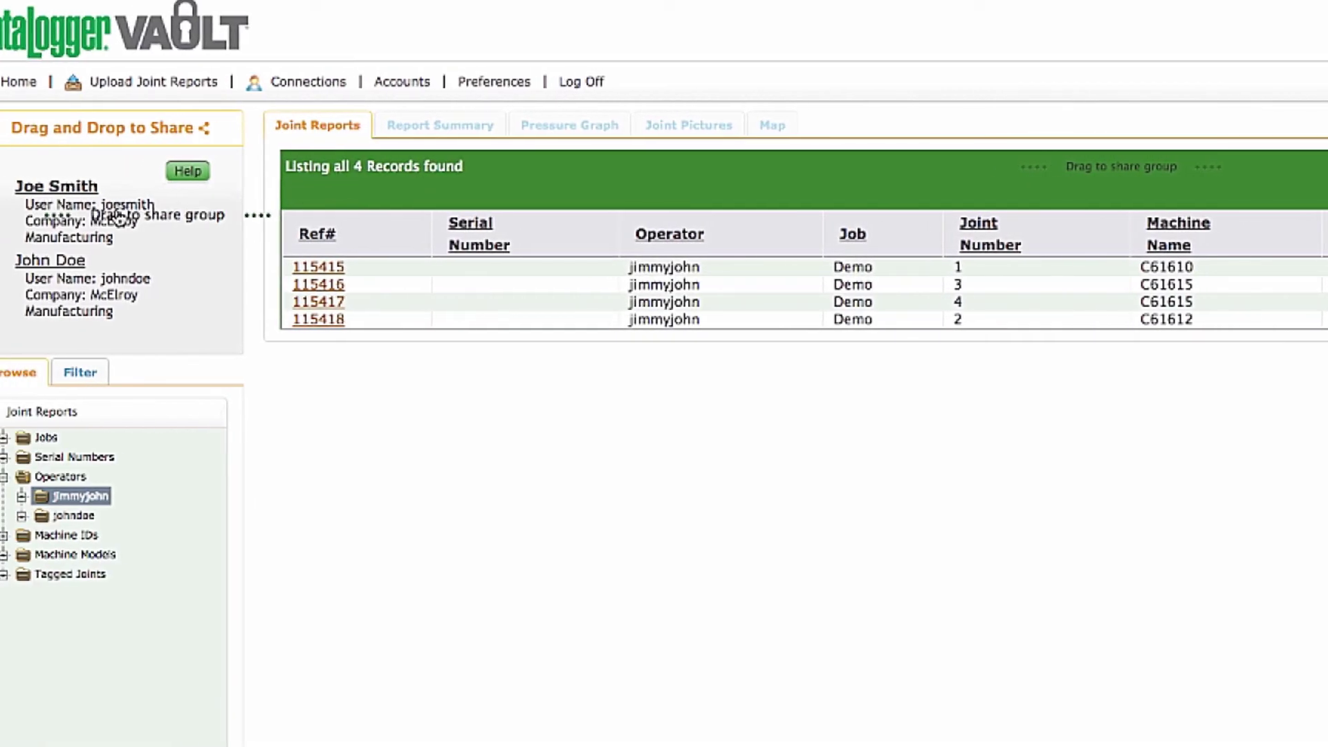
{"action": "left_click_drag", "start_coordinate": [483, 187], "coordinate": [116, 220]}
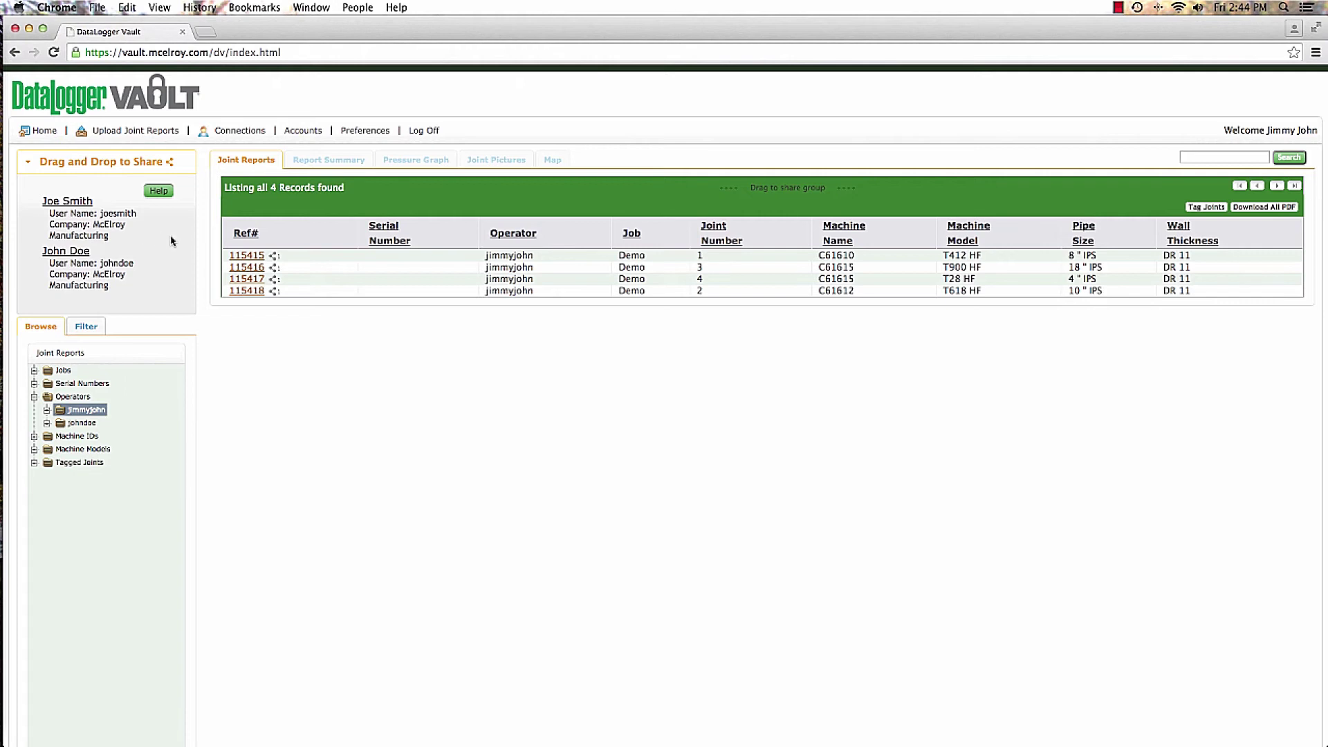
{"action": "left_click_drag", "start_coordinate": [274, 256], "coordinate": [94, 220]}
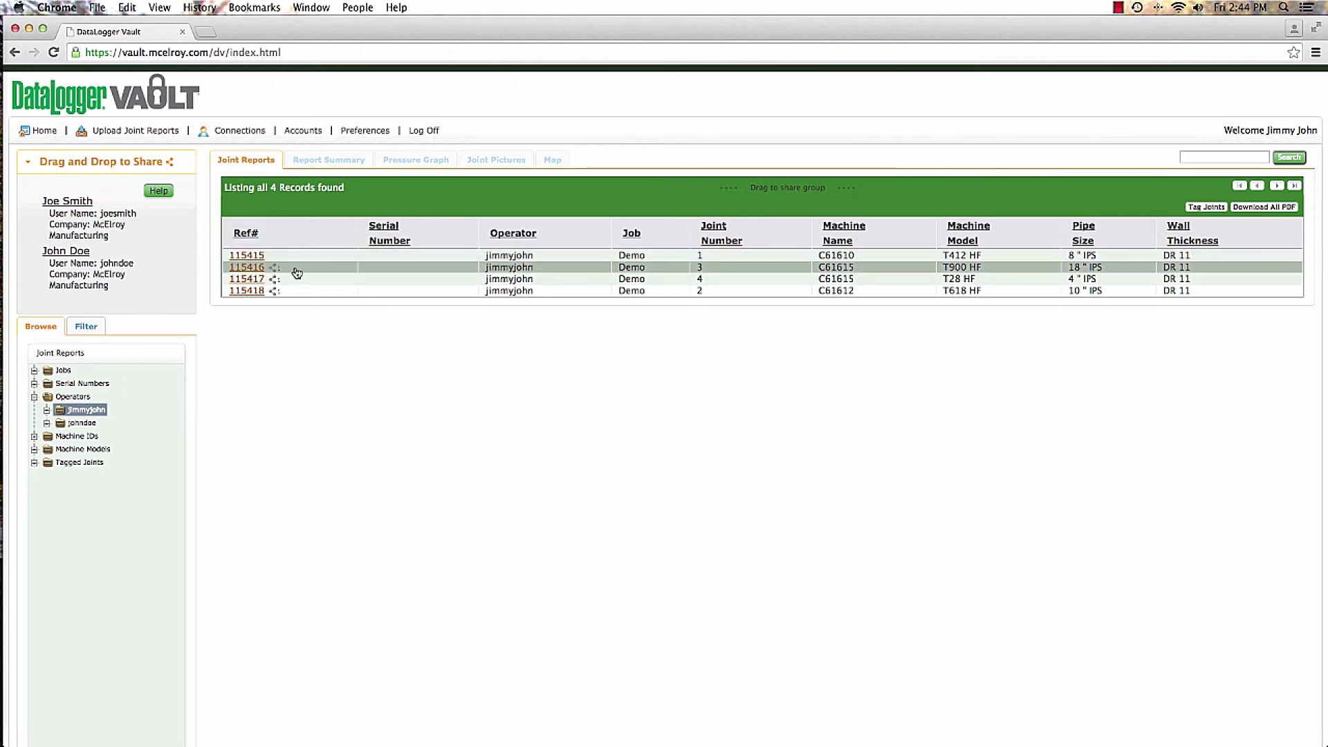
{"action": "left_click_drag", "start_coordinate": [274, 266], "coordinate": [75, 226]}
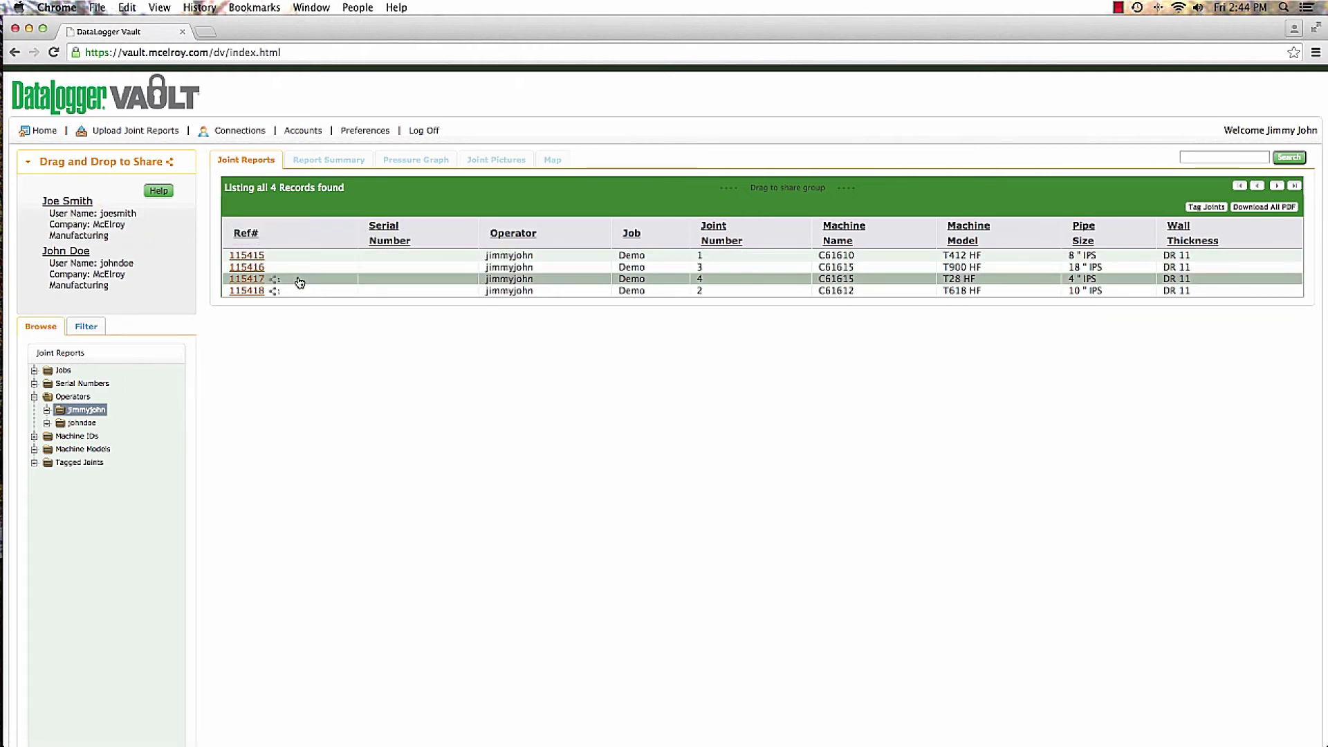
{"action": "left_click_drag", "start_coordinate": [274, 279], "coordinate": [76, 224]}
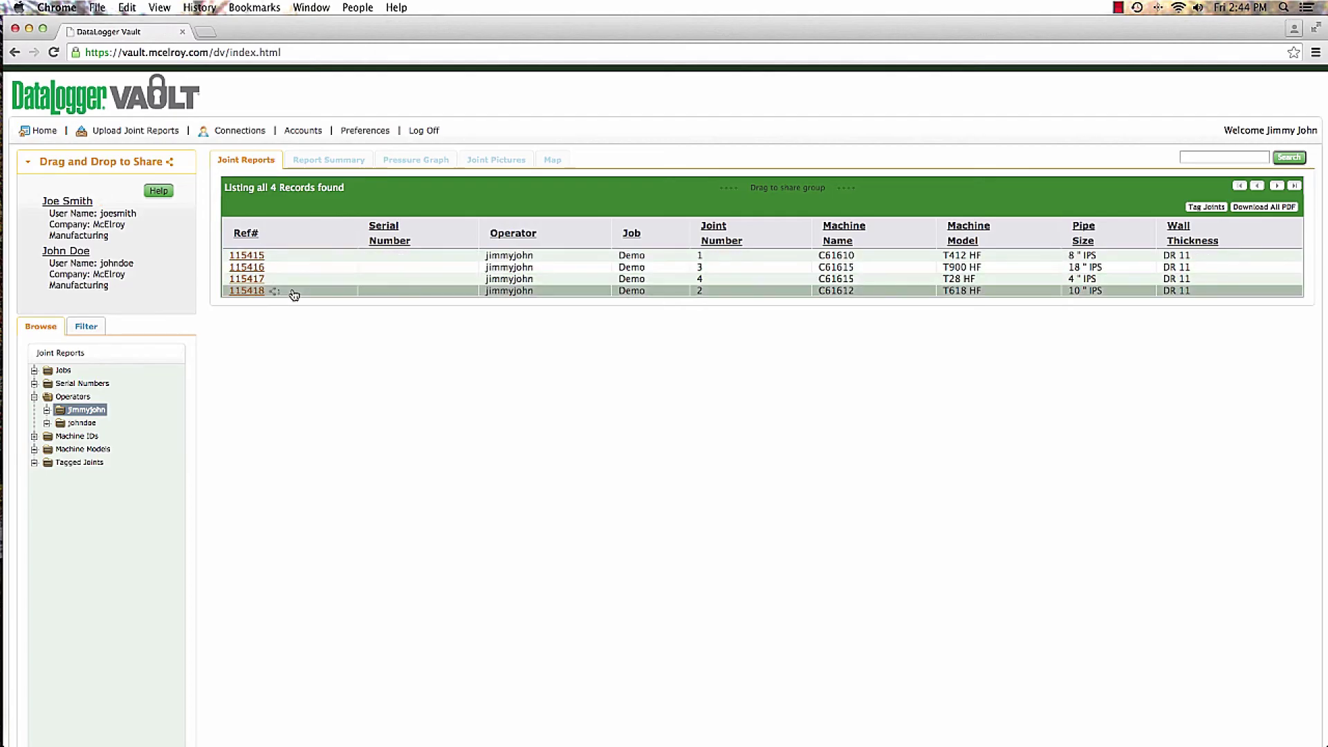